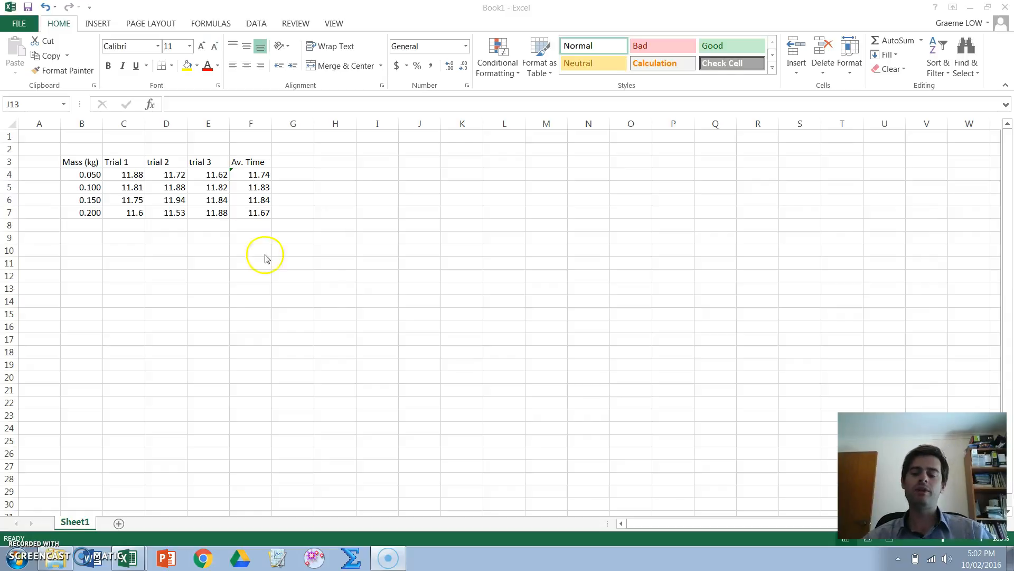
Insert a markers-only scatter chart plotting the average times in F4:F7 against the masses in B4:B7.
{"action": "left_click", "coordinate": [89, 173]}
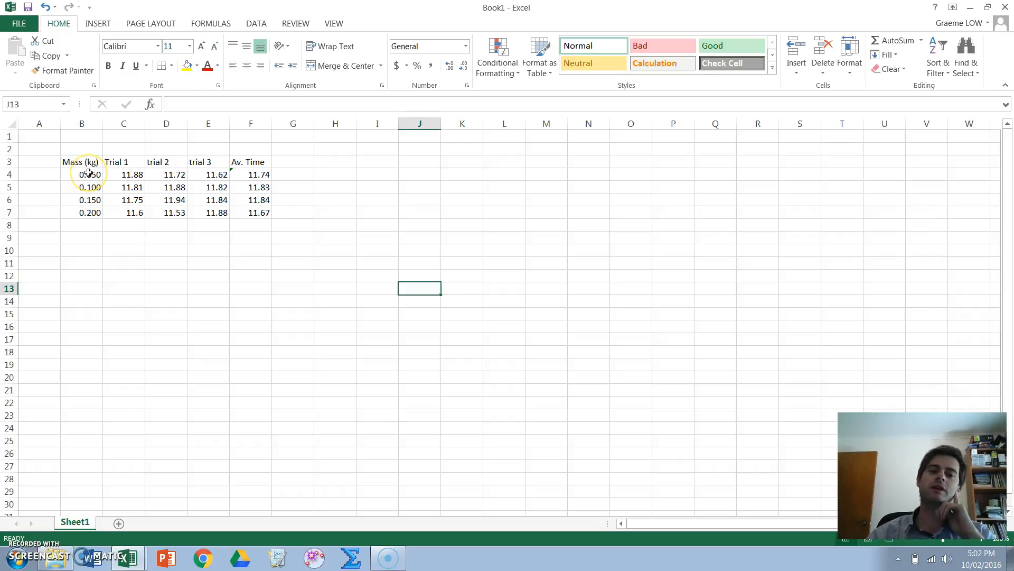
{"action": "left_click_drag", "start_coordinate": [89, 173], "coordinate": [86, 211]}
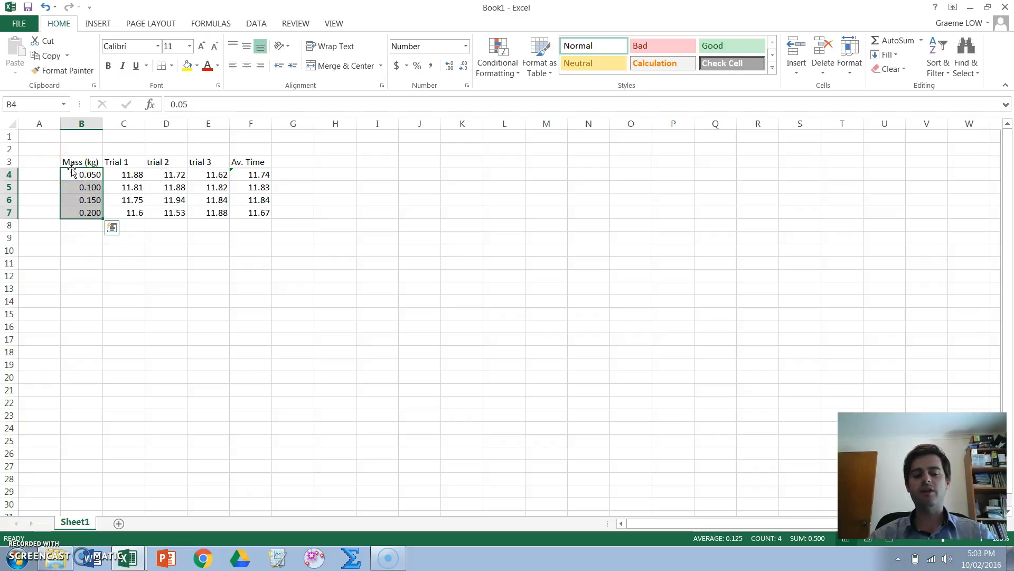
{"action": "left_click", "coordinate": [251, 172], "text": "ctrl"}
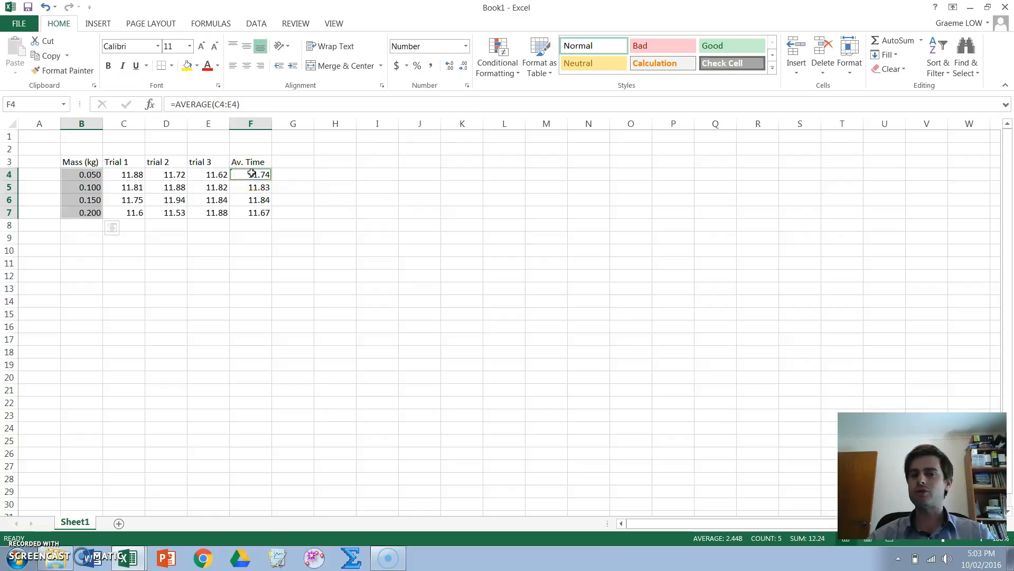
{"action": "left_click_drag", "start_coordinate": [251, 172], "coordinate": [251, 211]}
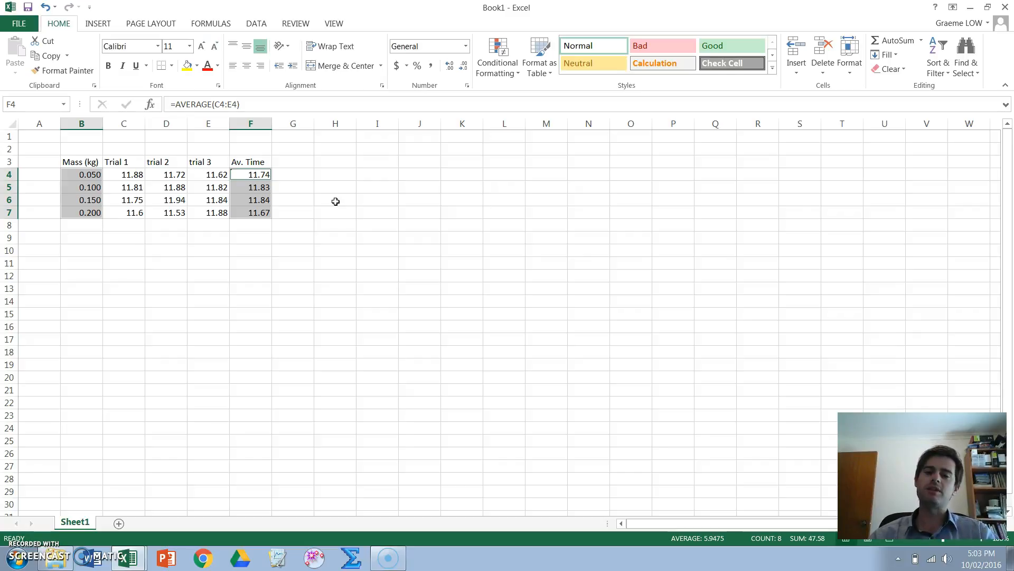
{"action": "left_click", "coordinate": [293, 122]}
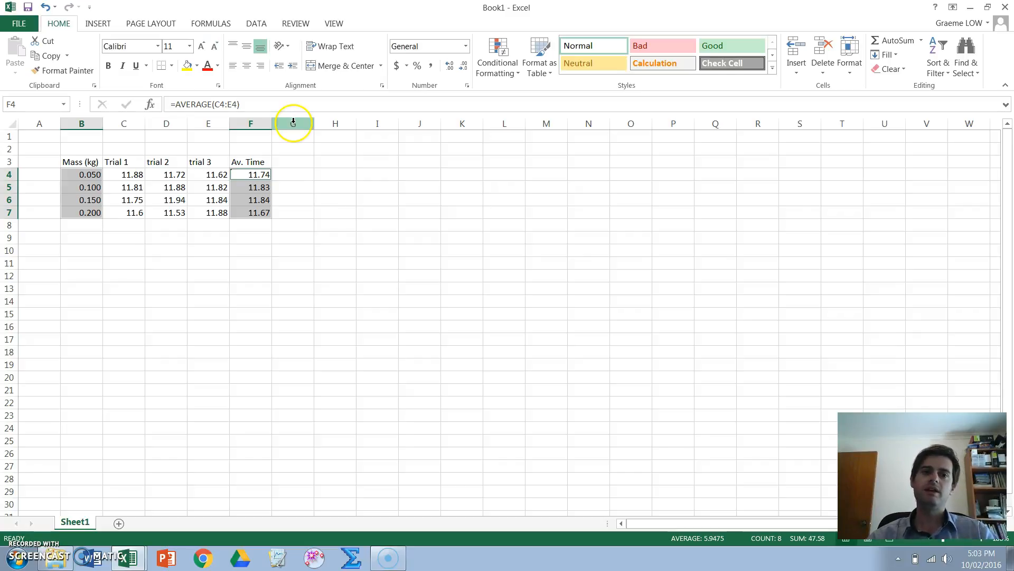
{"action": "left_click", "coordinate": [104, 28]}
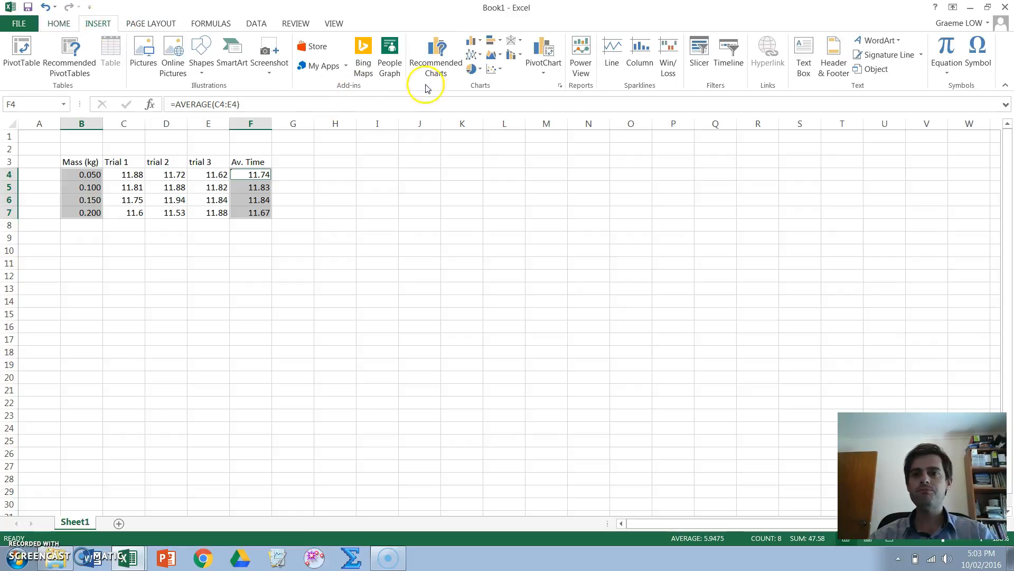
{"action": "left_click", "coordinate": [494, 74]}
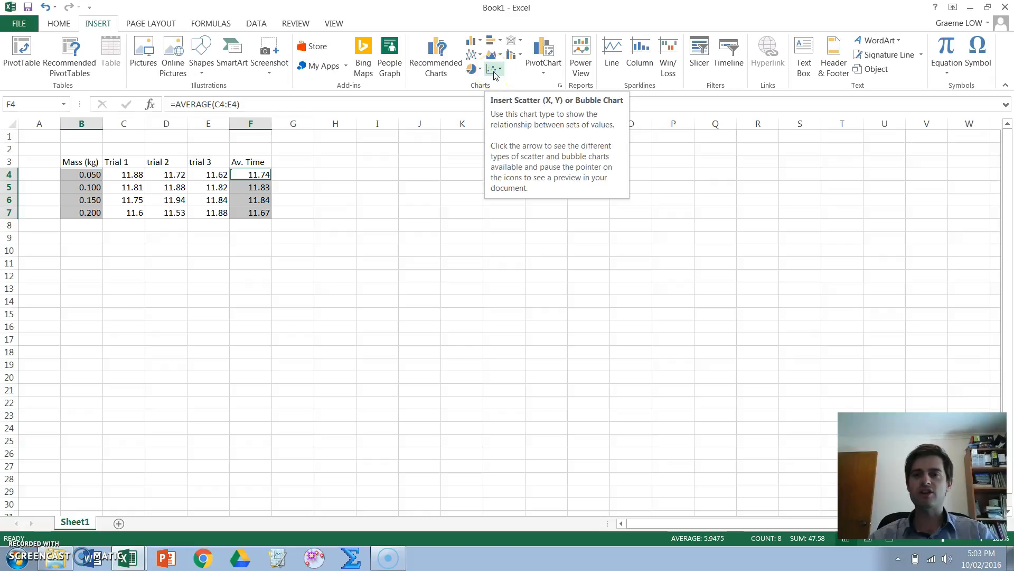
{"action": "left_click", "coordinate": [495, 74]}
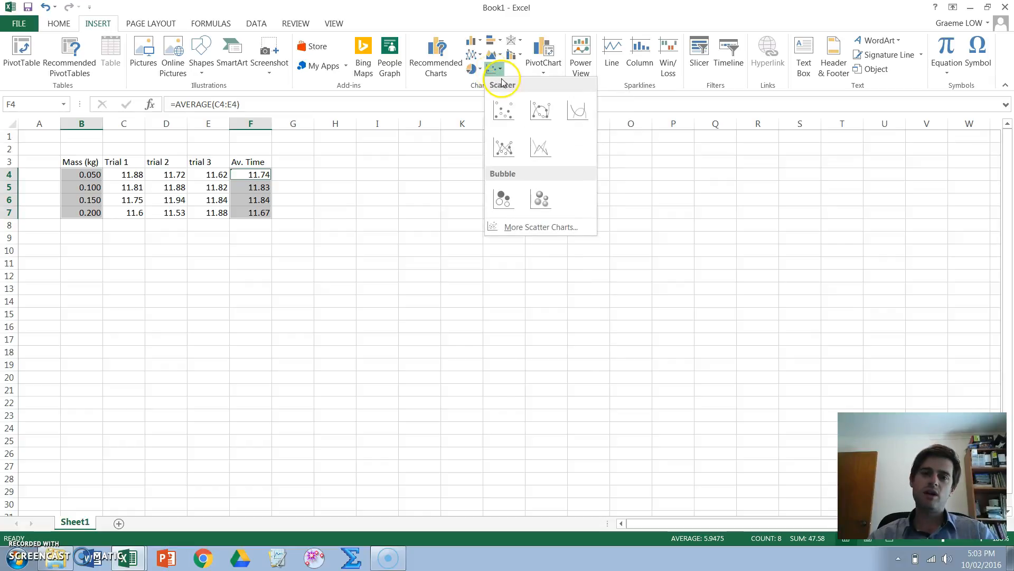
{"action": "left_click", "coordinate": [515, 111]}
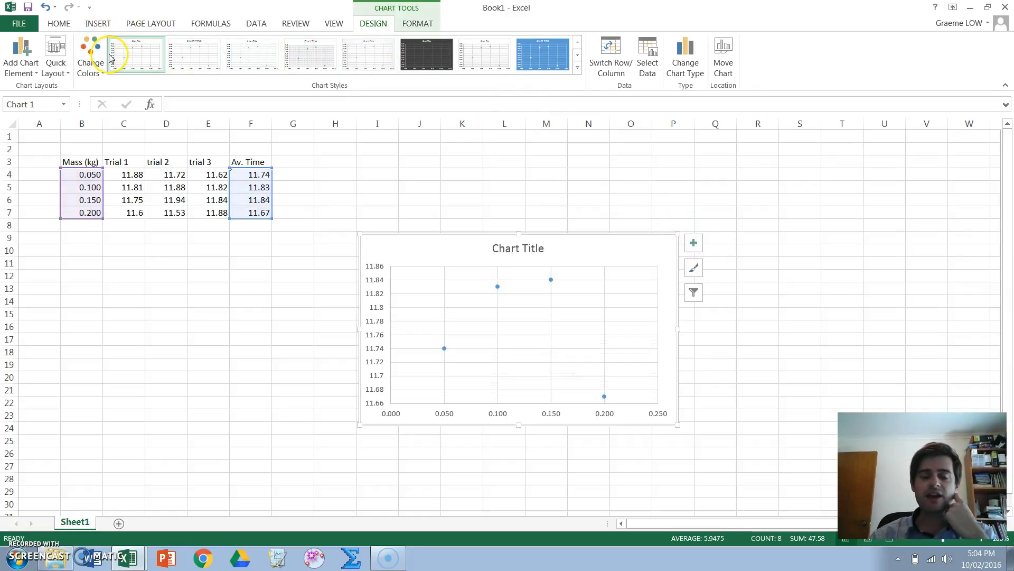
Apply the quick layout that adds axis titles, a legend and a linear trendline with its equation to the scatter chart.
{"action": "left_click", "coordinate": [65, 73]}
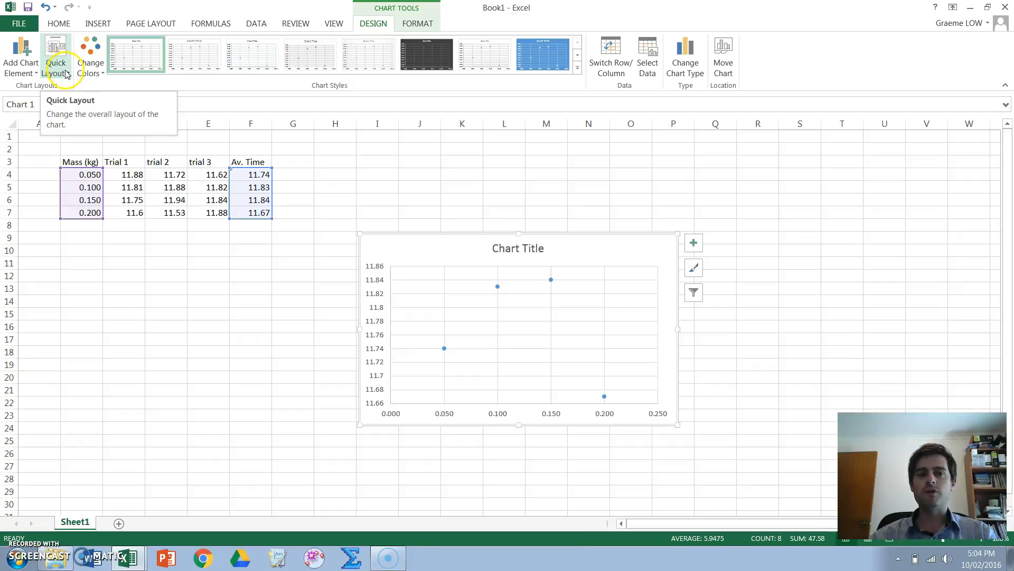
{"action": "left_click", "coordinate": [66, 74]}
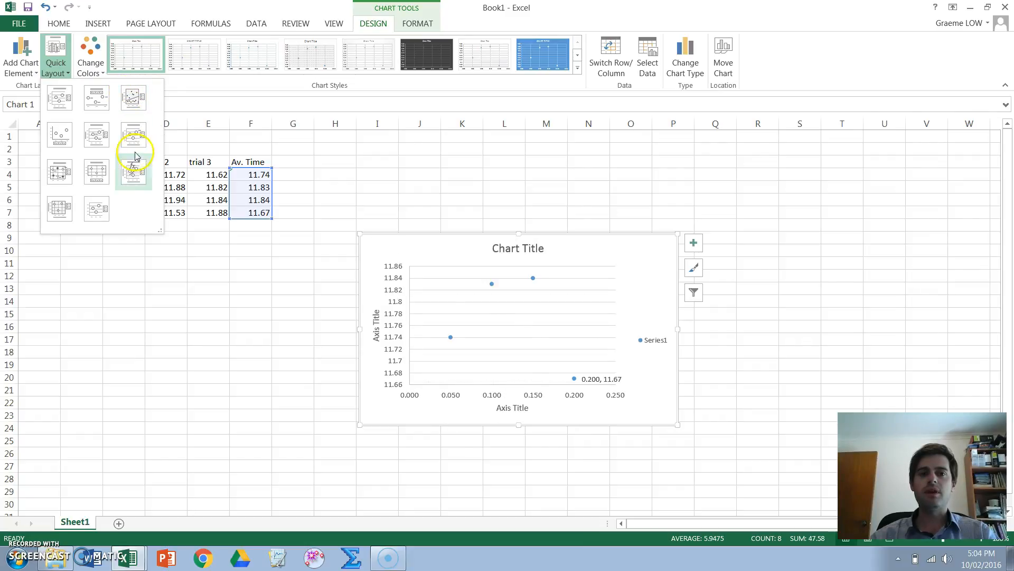
{"action": "left_click", "coordinate": [137, 180]}
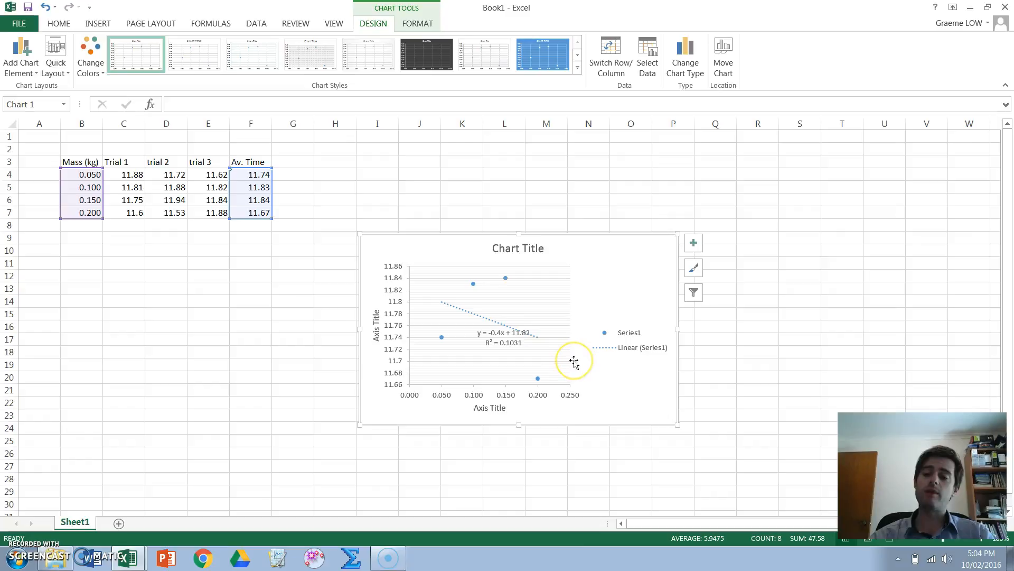
Delete the trendline equation label and the legend from the chart.
{"action": "left_click", "coordinate": [508, 333]}
{"action": "left_click", "coordinate": [492, 332]}
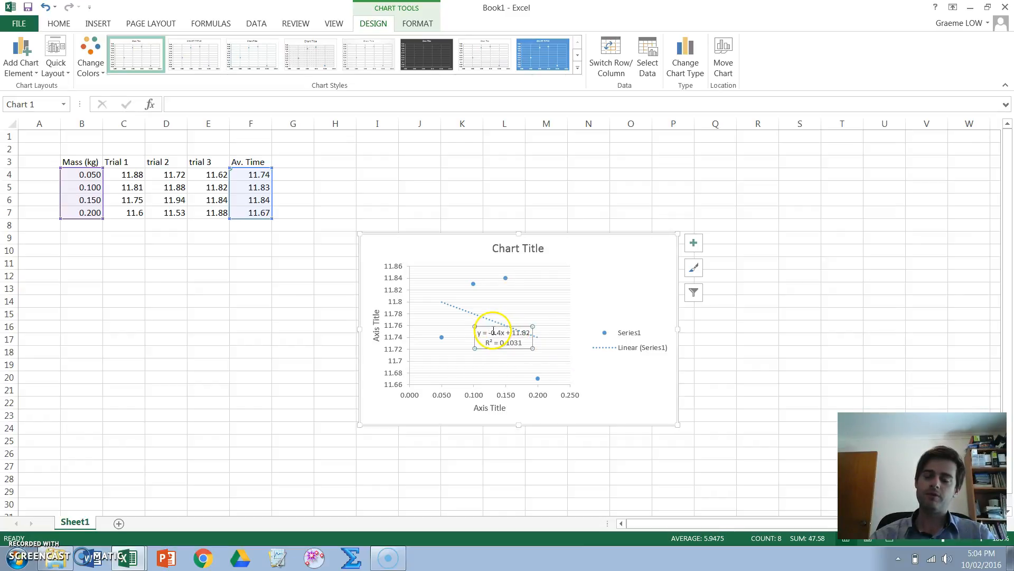
{"action": "key", "text": "Delete"}
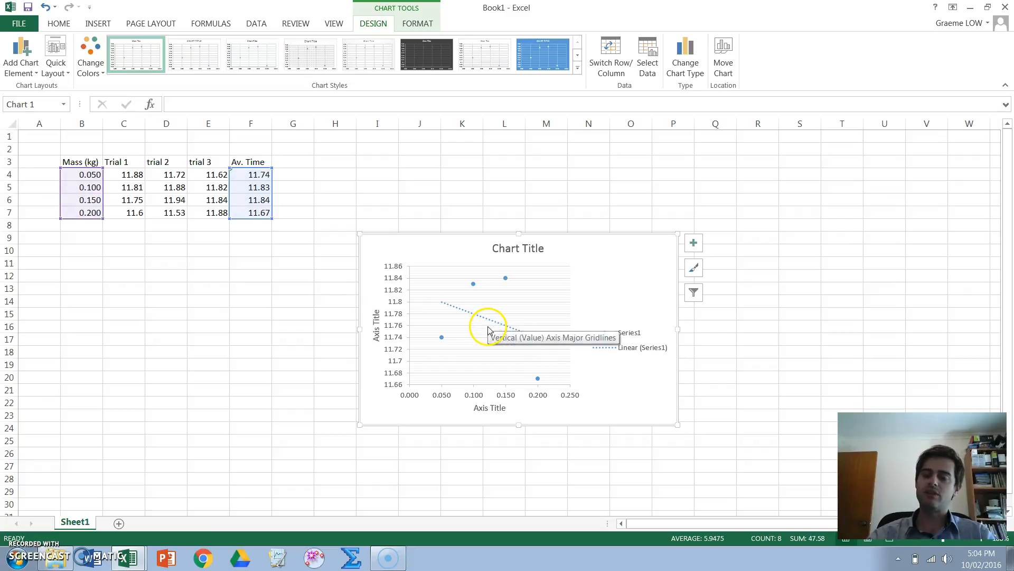
{"action": "left_click", "coordinate": [636, 335]}
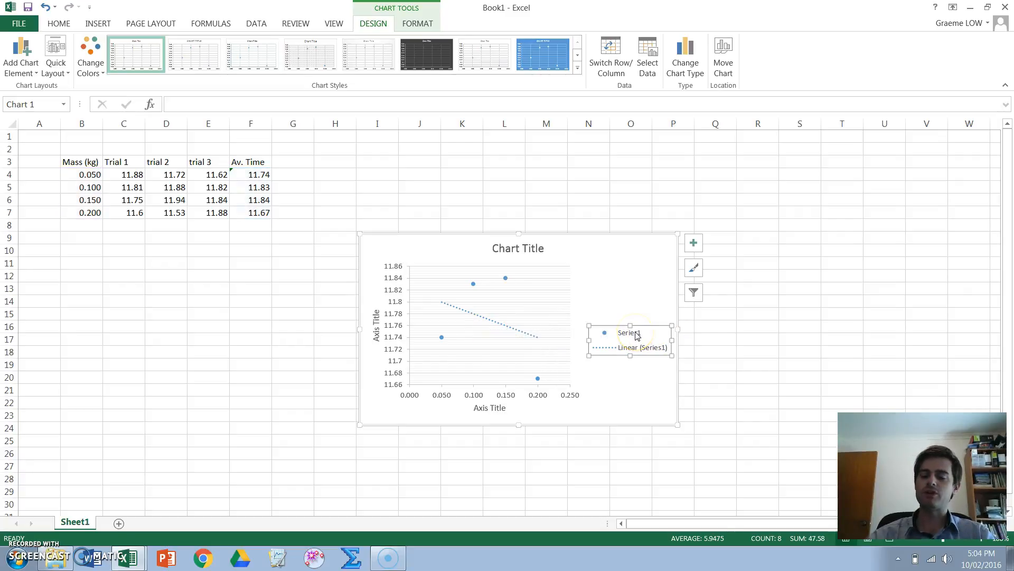
{"action": "key", "text": "Delete"}
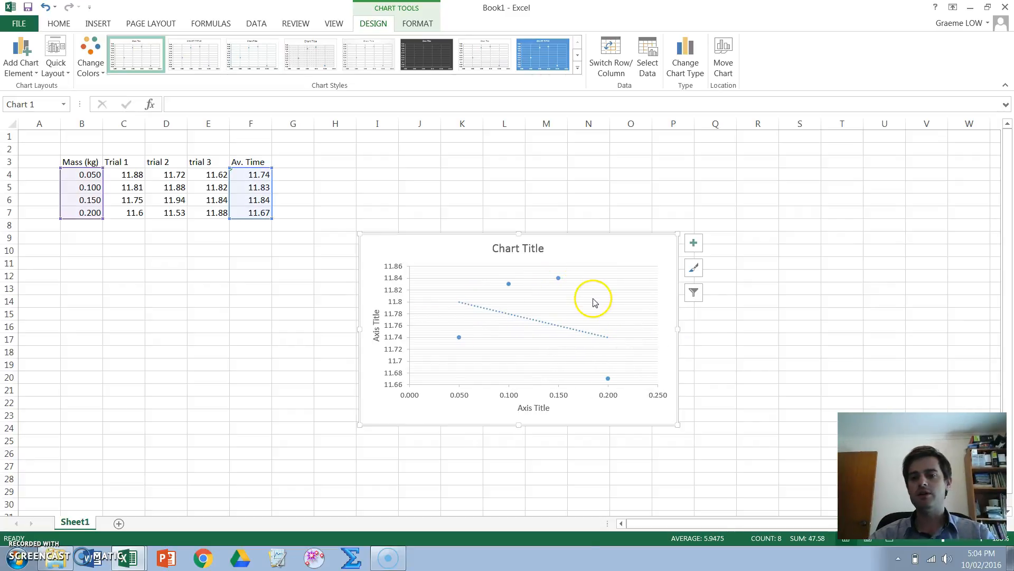
Remove the minor and major horizontal gridlines from the chart's plot area.
{"action": "left_click", "coordinate": [602, 291]}
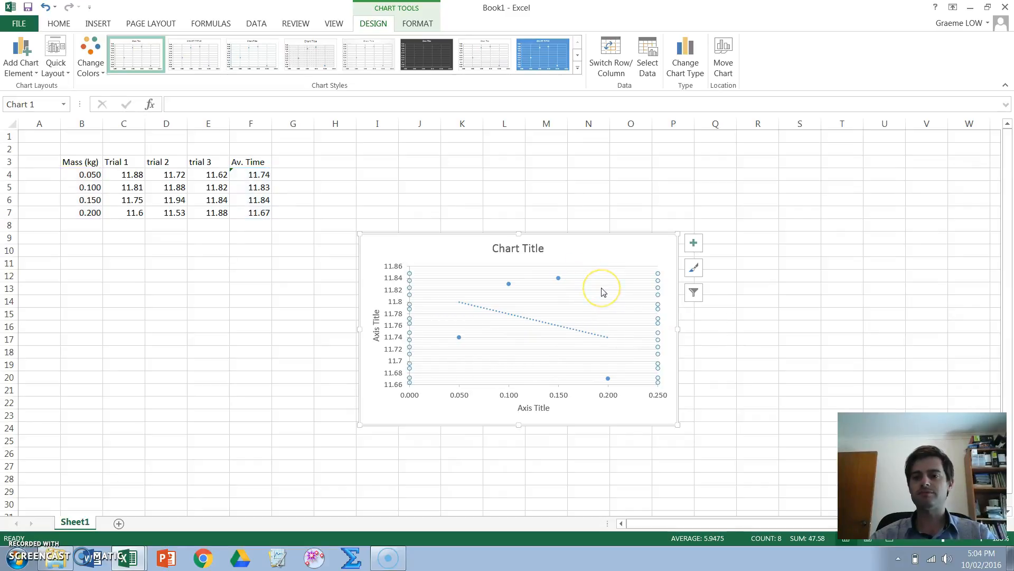
{"action": "key", "text": "Delete"}
{"action": "double_click", "coordinate": [601, 288]}
{"action": "key", "text": "ctrl+z"}
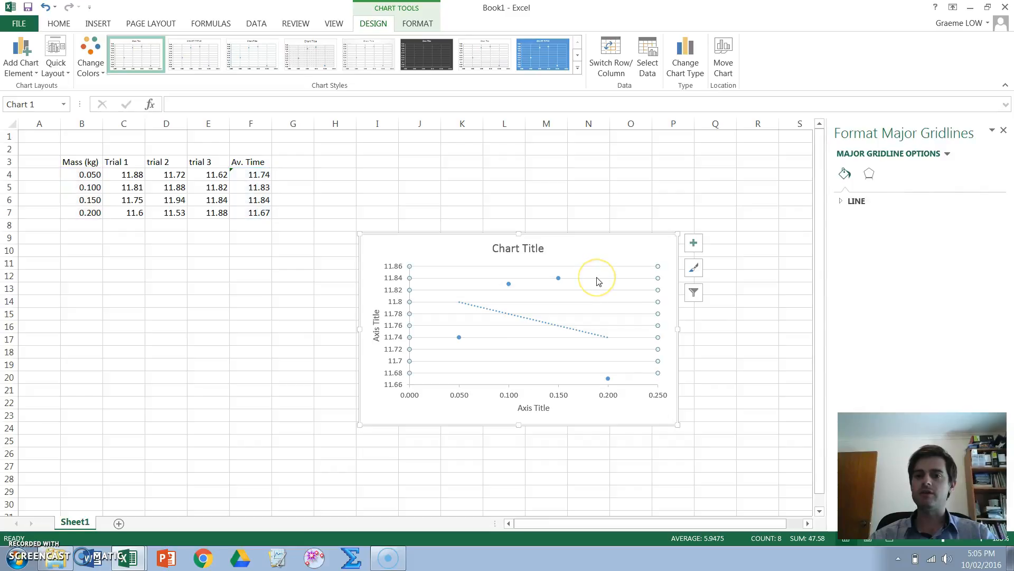
{"action": "key", "text": "Delete"}
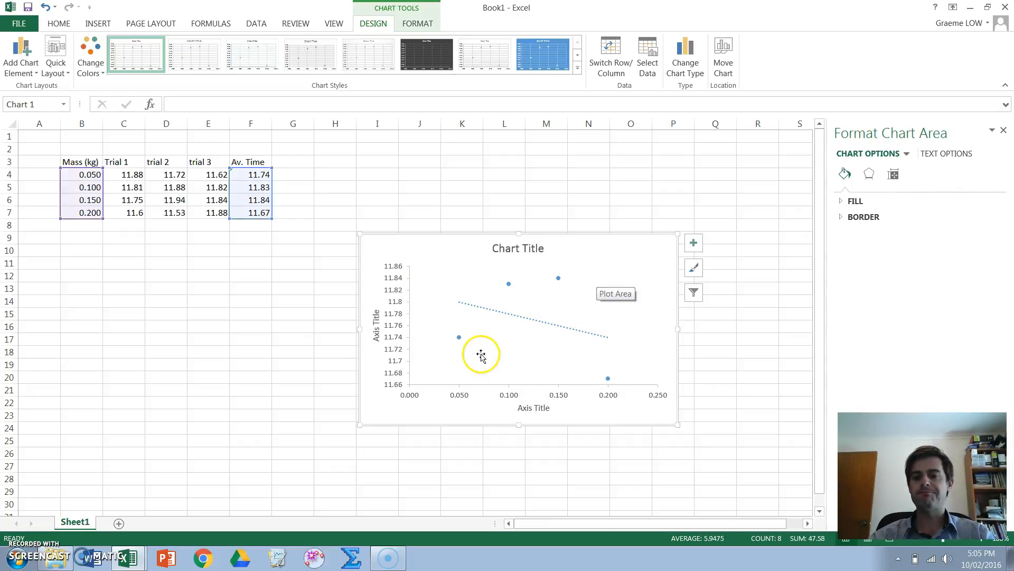
Set the vertical axis minimum bound to 0 and close the axis formatting options.
{"action": "left_click", "coordinate": [535, 409]}
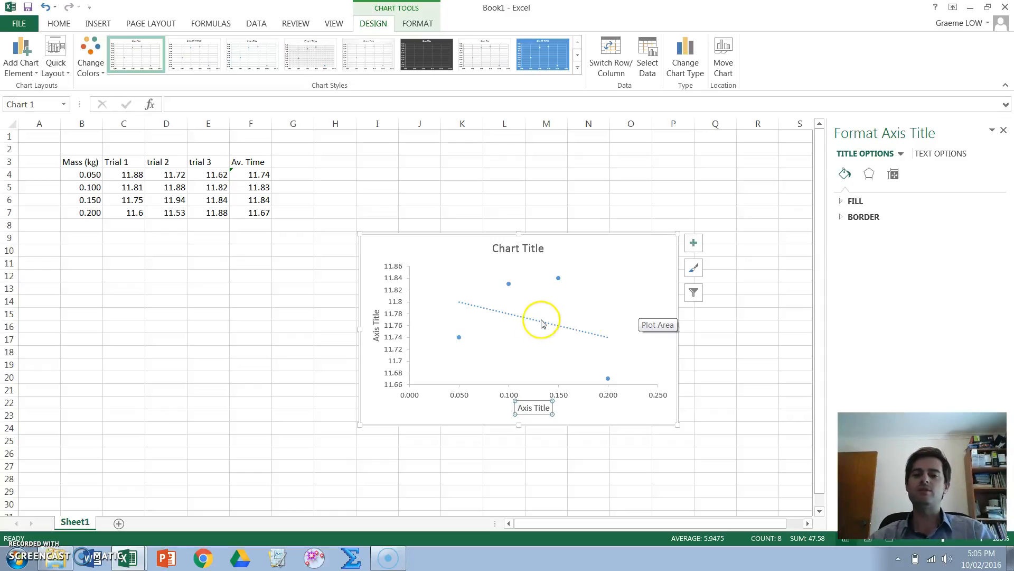
{"action": "left_click", "coordinate": [397, 328]}
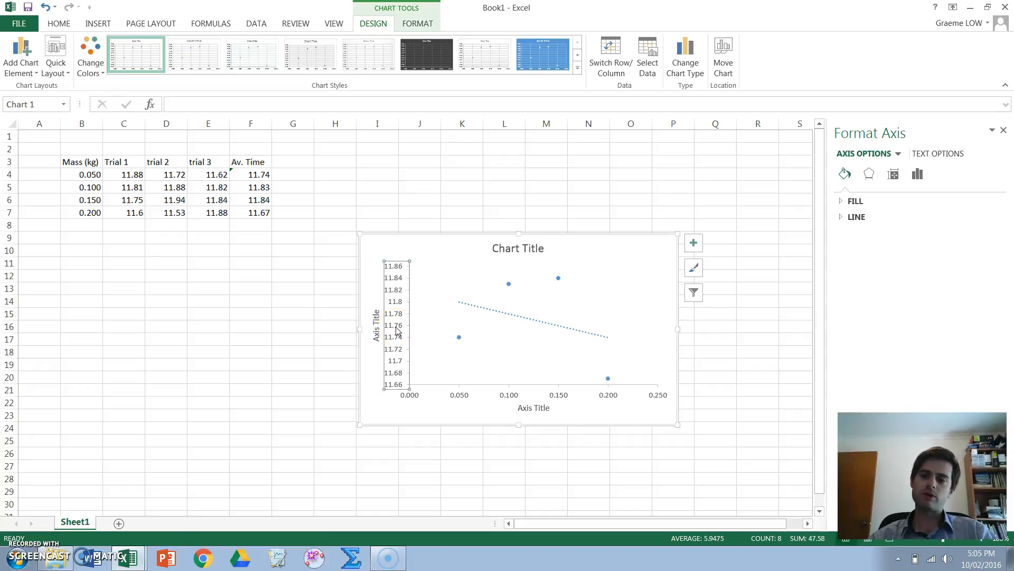
{"action": "right_click", "coordinate": [398, 329]}
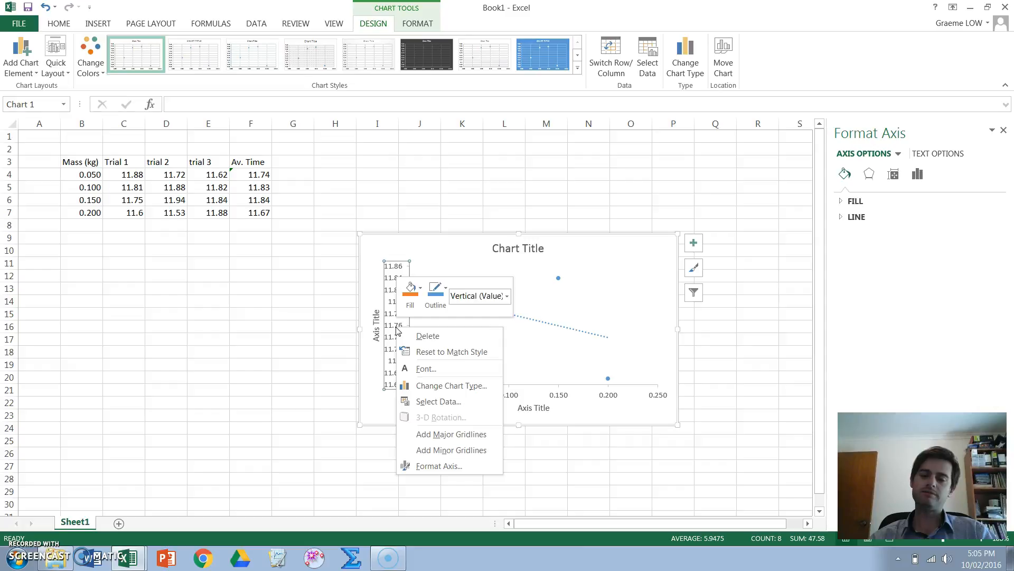
{"action": "left_click", "coordinate": [422, 466]}
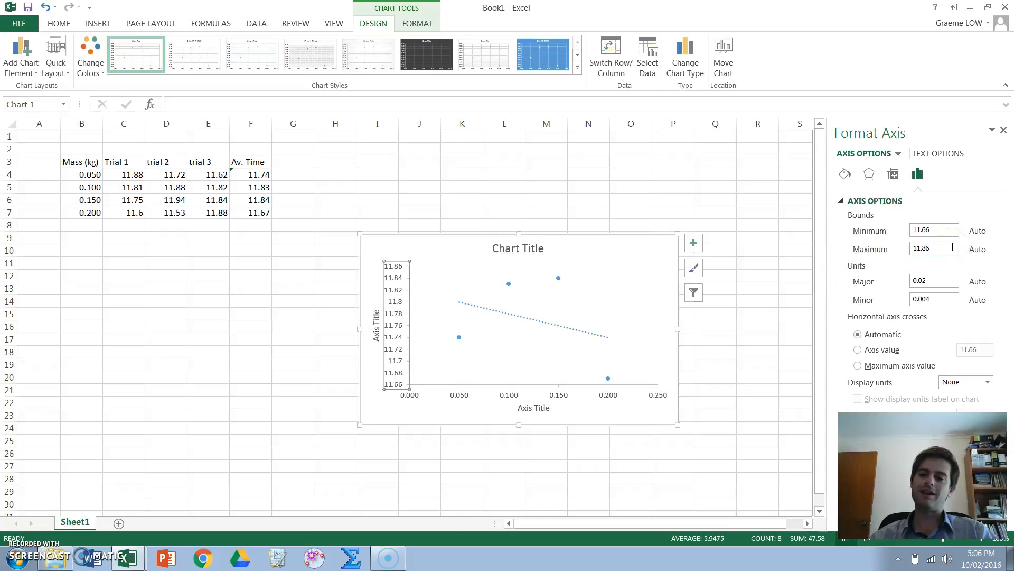
{"action": "left_click", "coordinate": [943, 230]}
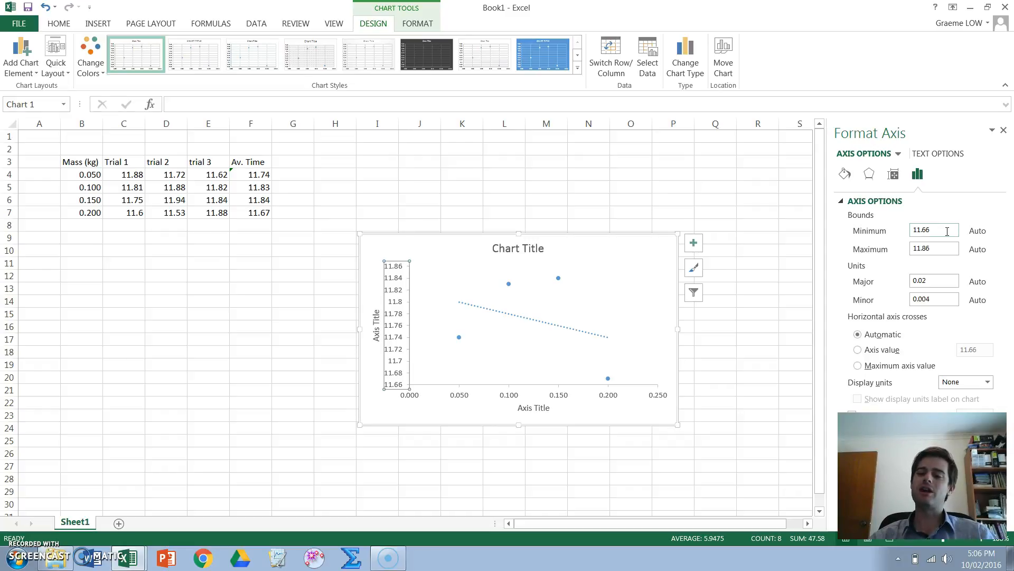
{"action": "left_click", "coordinate": [947, 230]}
{"action": "key", "text": "BackSpace"}
{"action": "key", "text": "BackSpace"}
{"action": "key", "text": "BackSpace"}
{"action": "key", "text": "BackSpace"}
{"action": "key", "text": "BackSpace"}
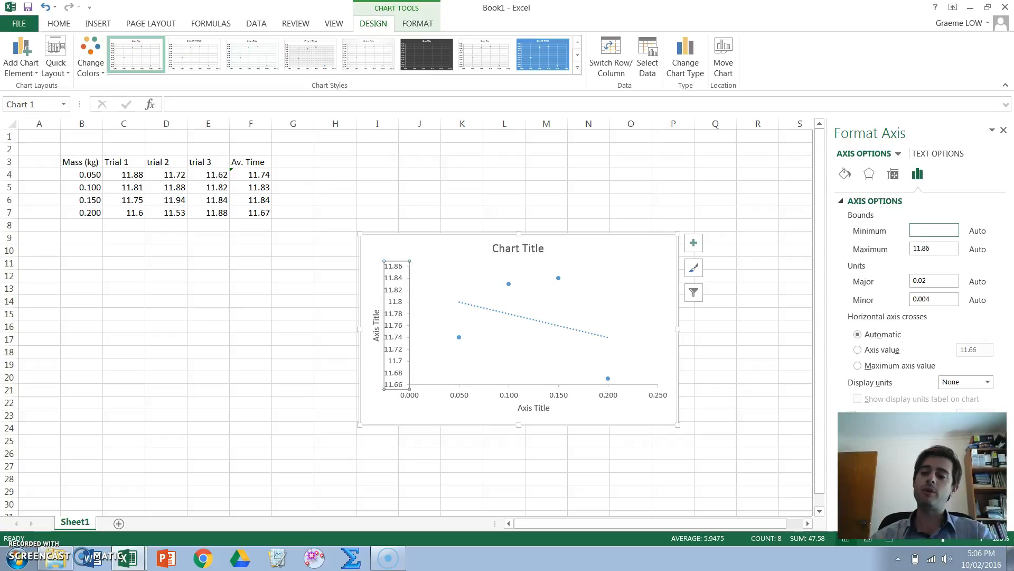
{"action": "type", "text": "0"}
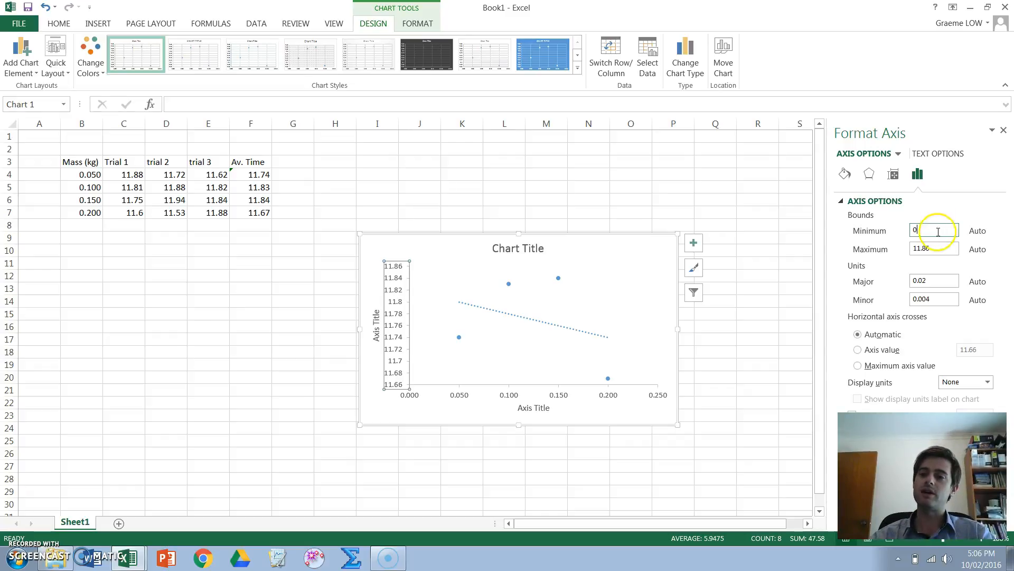
{"action": "left_click", "coordinate": [934, 249]}
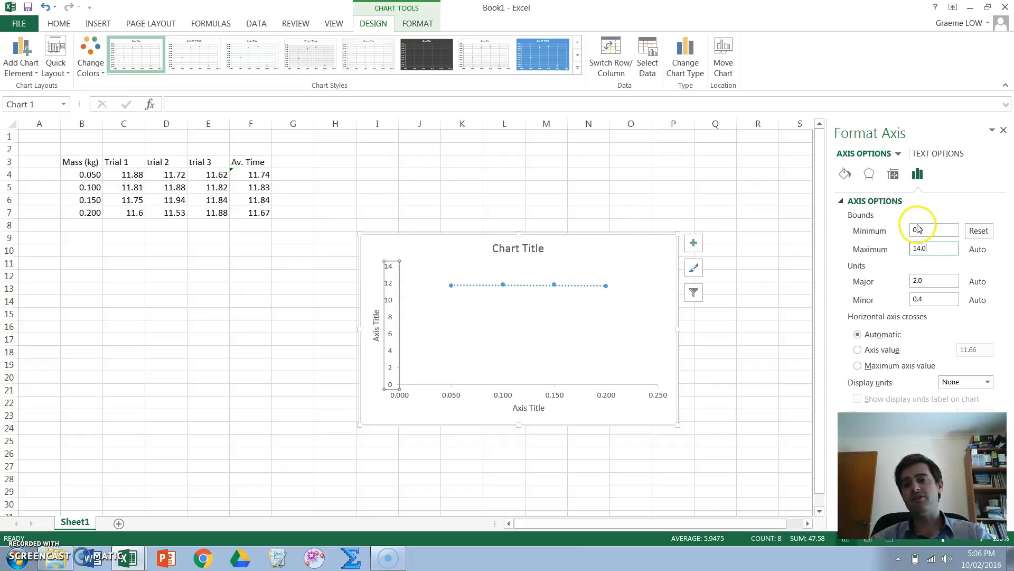
{"action": "left_click", "coordinate": [1002, 130]}
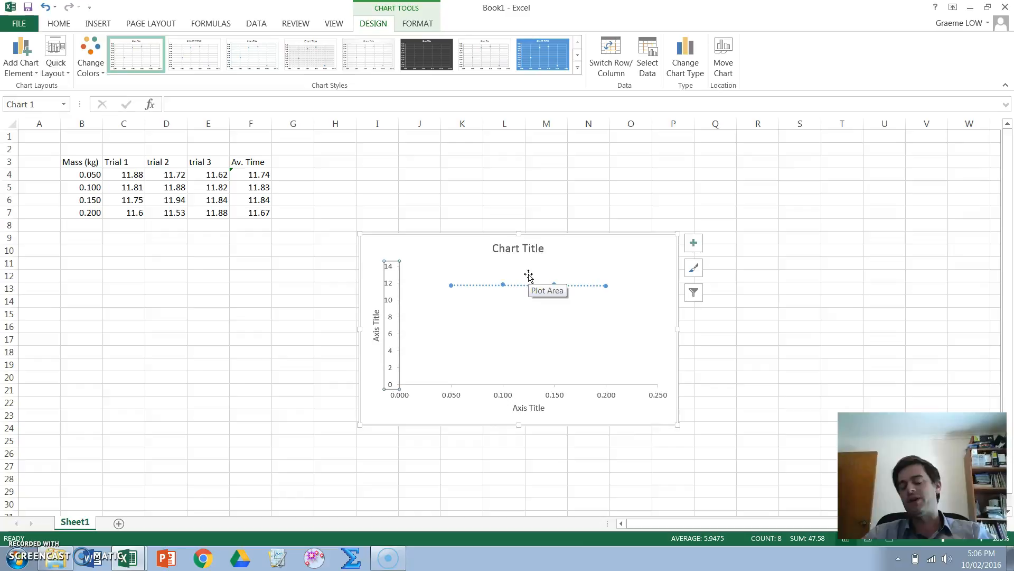
Change the horizontal axis title to "Mass (kg)".
{"action": "left_click", "coordinate": [528, 409]}
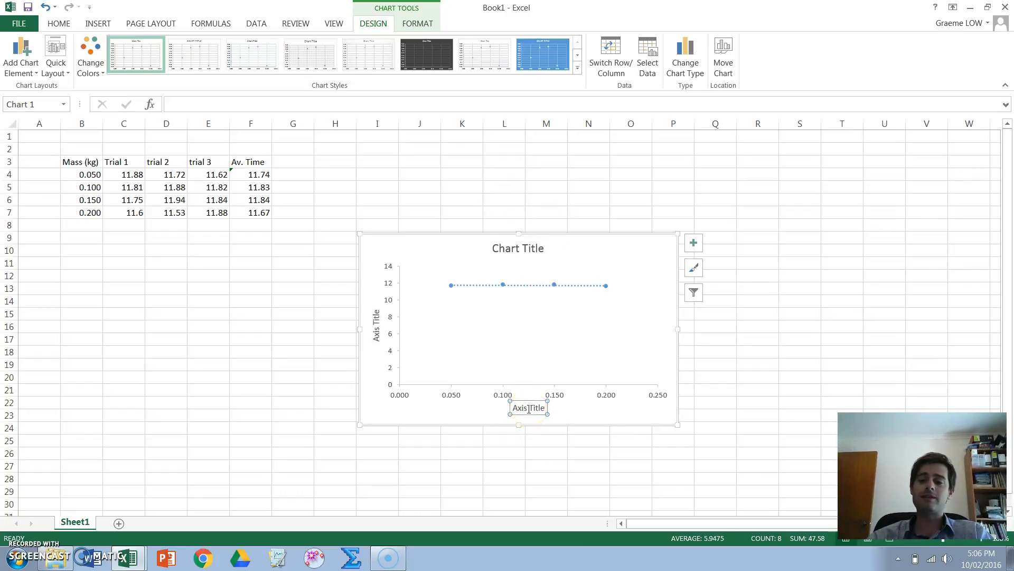
{"action": "triple_click", "coordinate": [529, 409]}
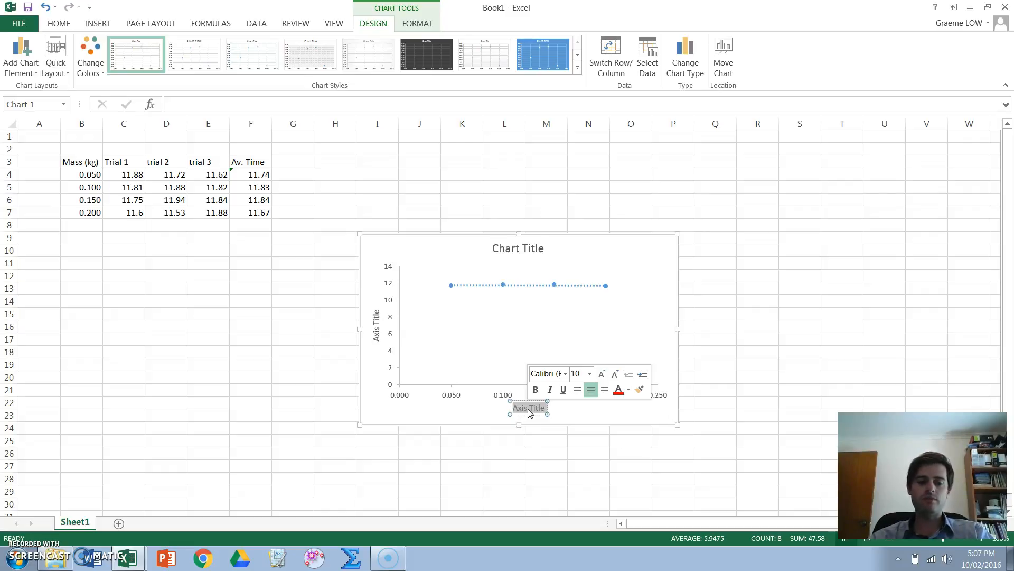
{"action": "type", "text": "Mass (kg"}
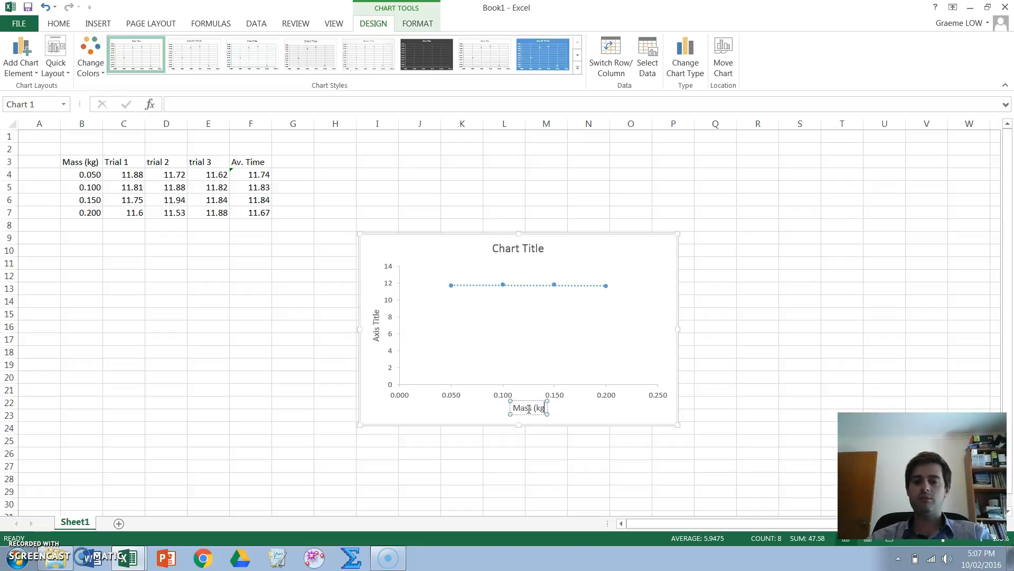
{"action": "type", "text": ")"}
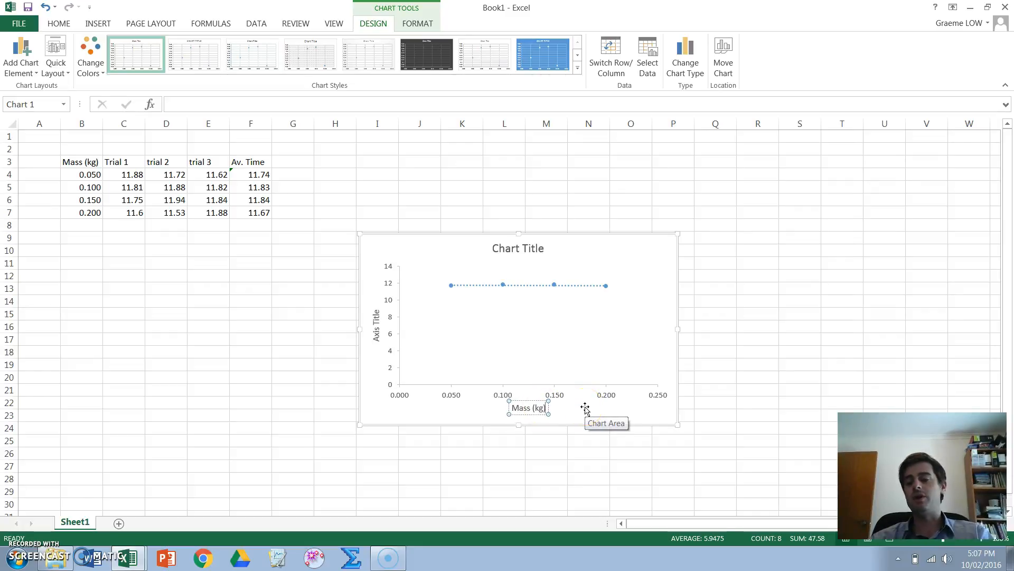
Change the vertical axis title to "Average Time (s)".
{"action": "left_click", "coordinate": [376, 325]}
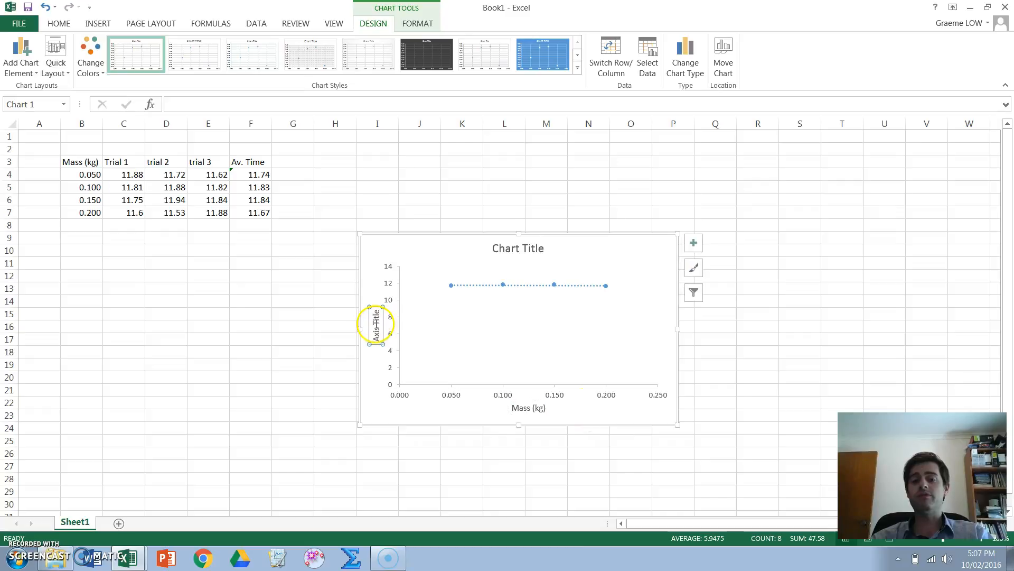
{"action": "double_click", "coordinate": [376, 321]}
{"action": "triple_click", "coordinate": [374, 324]}
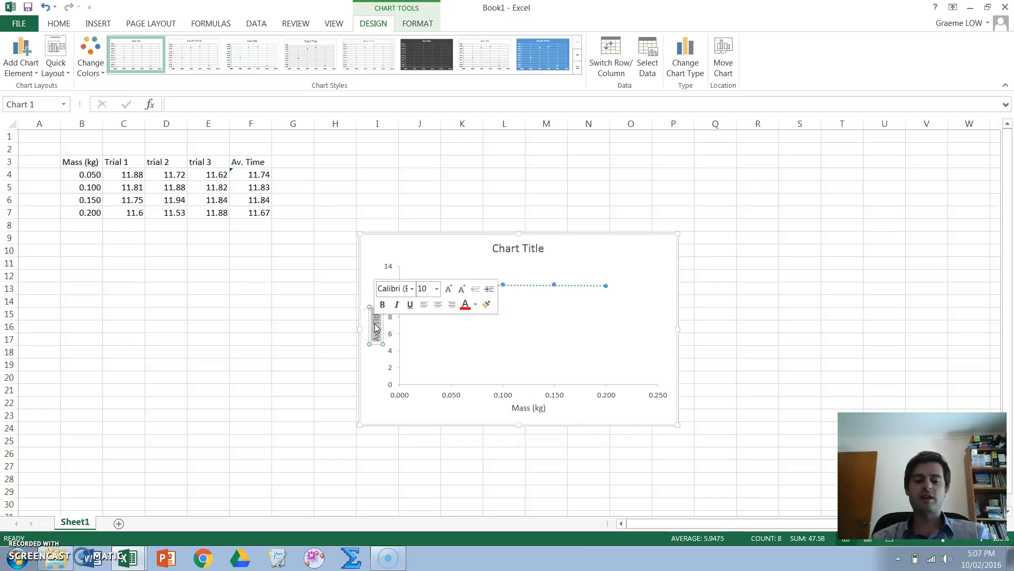
{"action": "type", "text": "Average"}
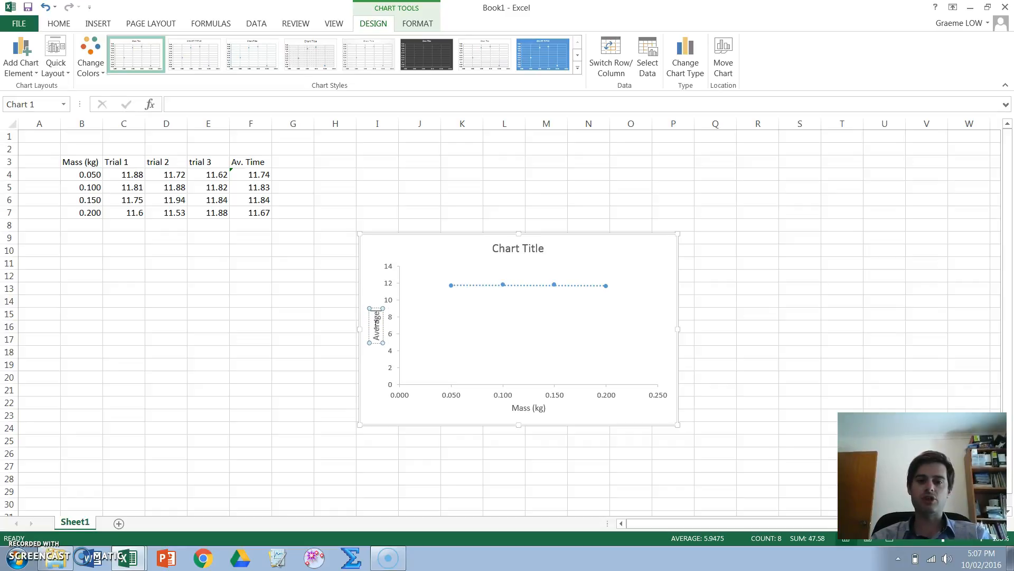
{"action": "type", "text": " Time"}
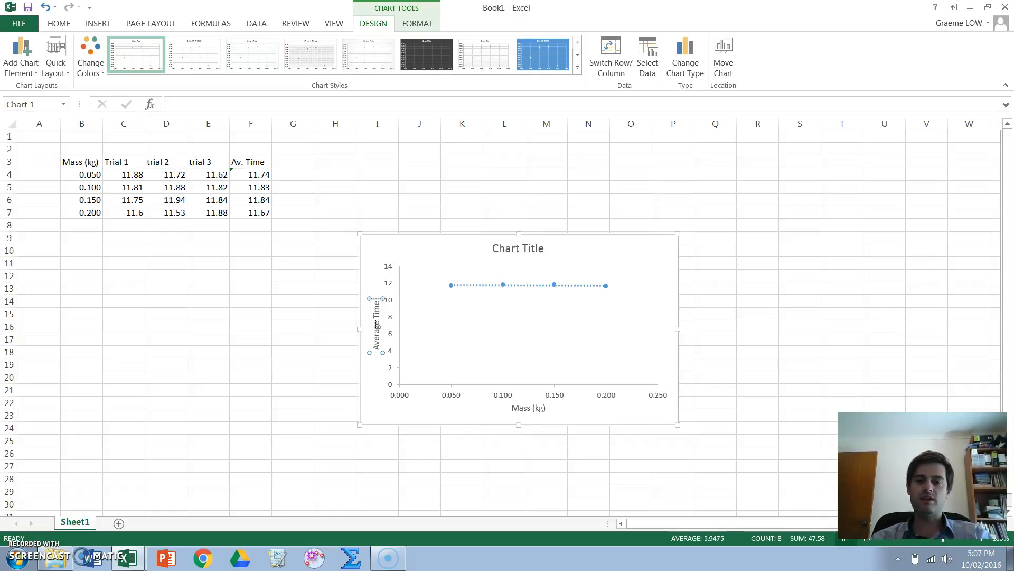
{"action": "type", "text": " (s)"}
{"action": "left_click", "coordinate": [510, 327]}
Replace the placeholder chart title with "Varying Mass".
{"action": "left_click", "coordinate": [522, 249]}
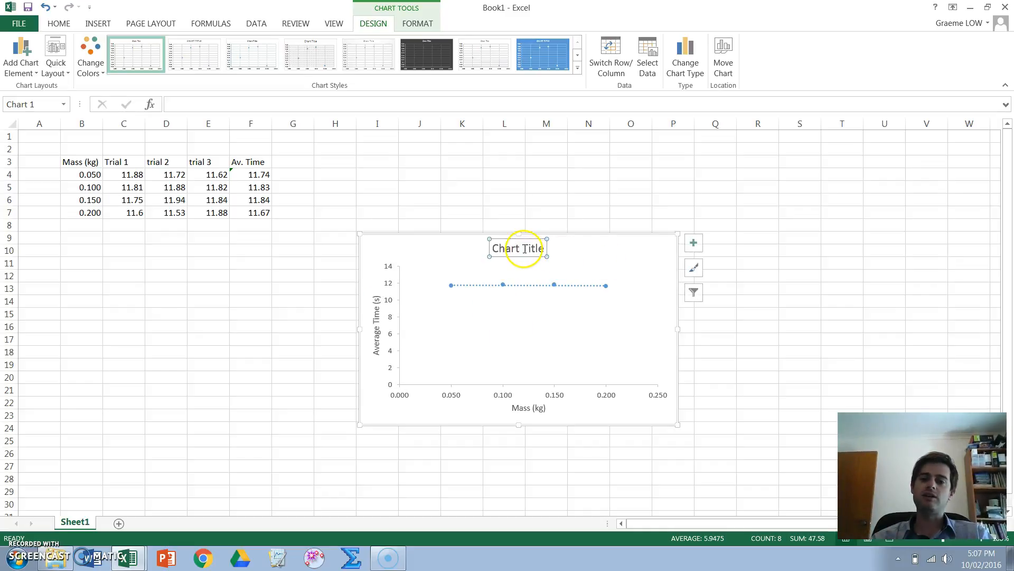
{"action": "left_click", "coordinate": [524, 250]}
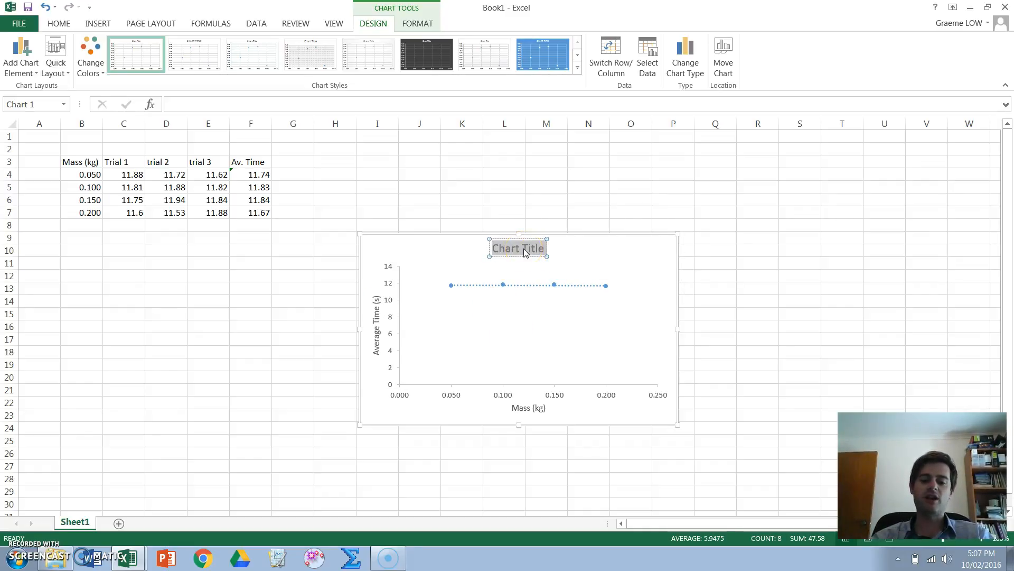
{"action": "type", "text": "Varying Mass"}
{"action": "left_click", "coordinate": [593, 324]}
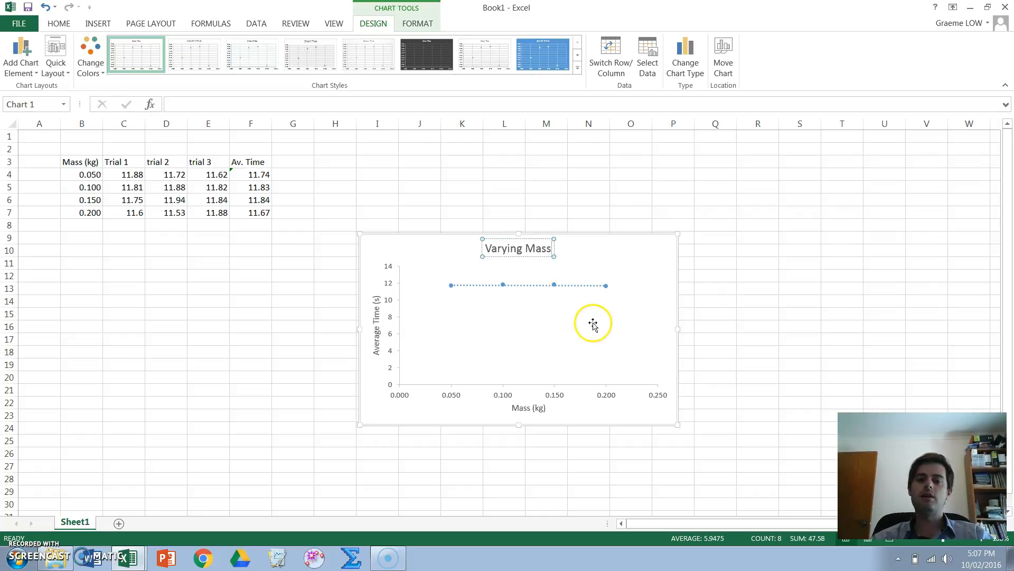